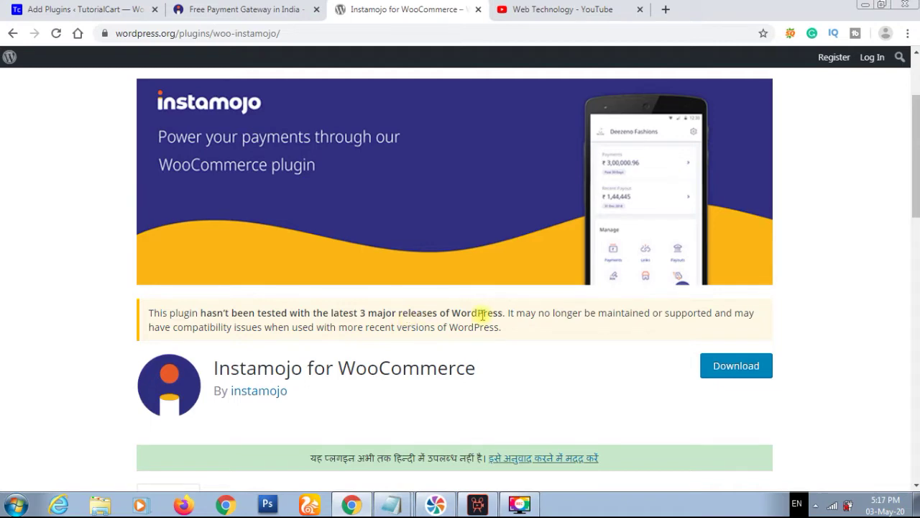
Copy the plugin title Instamojo for WooCommerce from its WordPress.org plugin page
scroll(480, 315, up, 2)
scroll(483, 315, down, 2)
triple_click(301, 365)
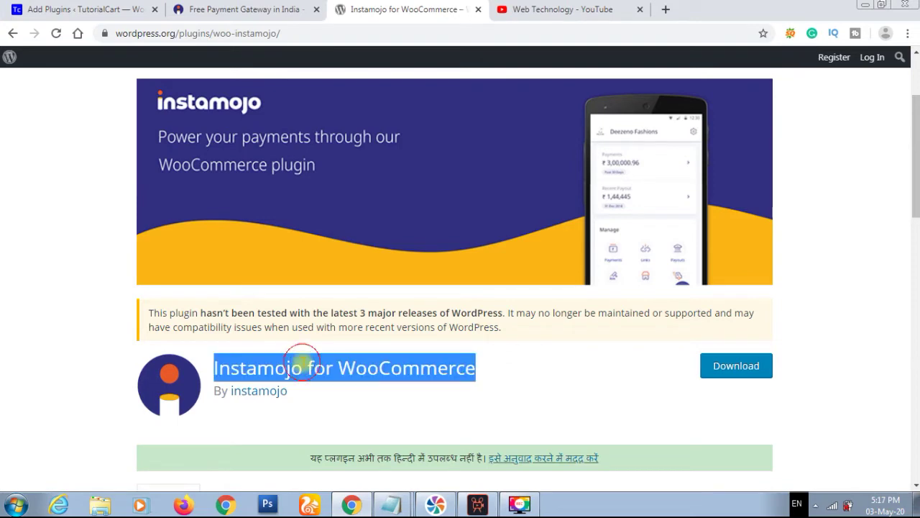
right_click(301, 364)
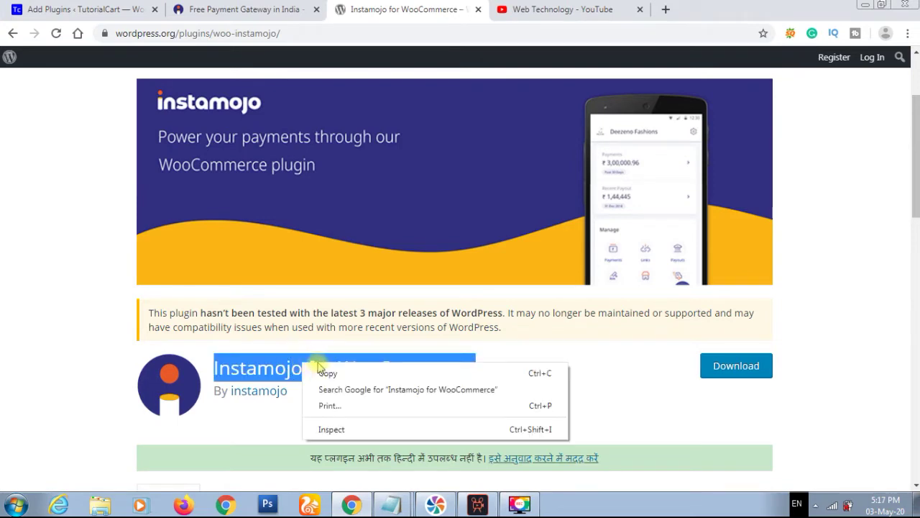
click(320, 372)
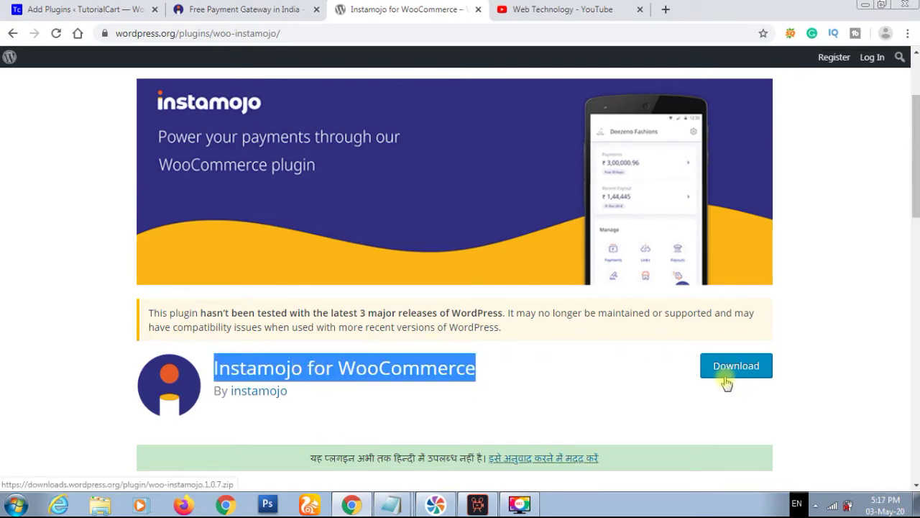
Search the TutorialCart site's Add Plugins page for the copied name Instamojo for WooCommerce
click(75, 9)
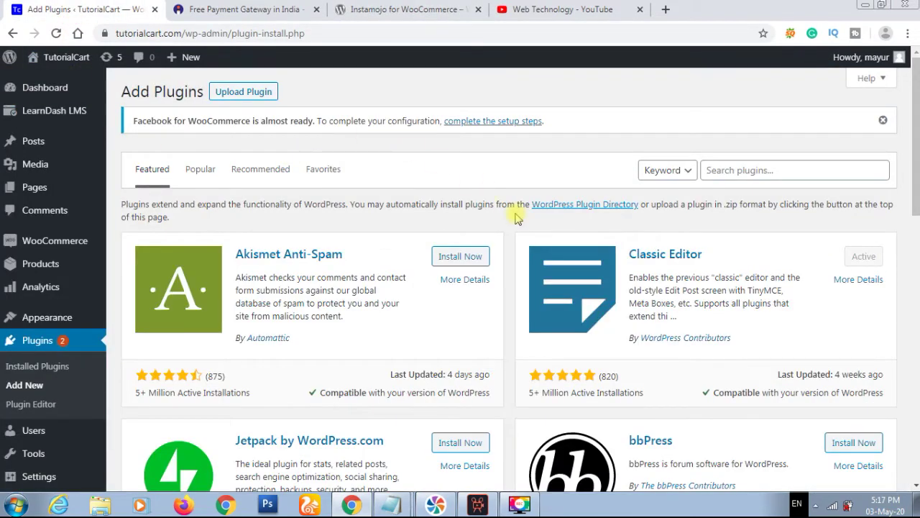
click(771, 170)
right_click(771, 170)
click(769, 169)
right_click(770, 169)
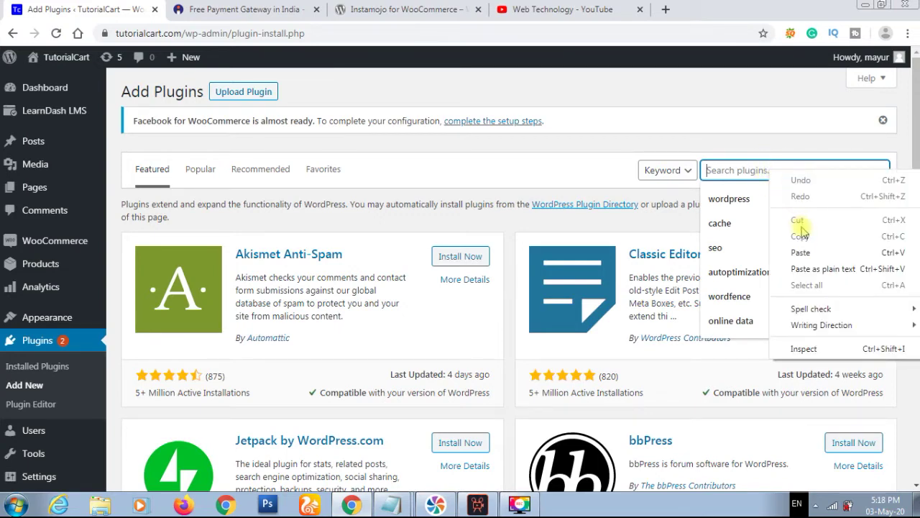
click(803, 253)
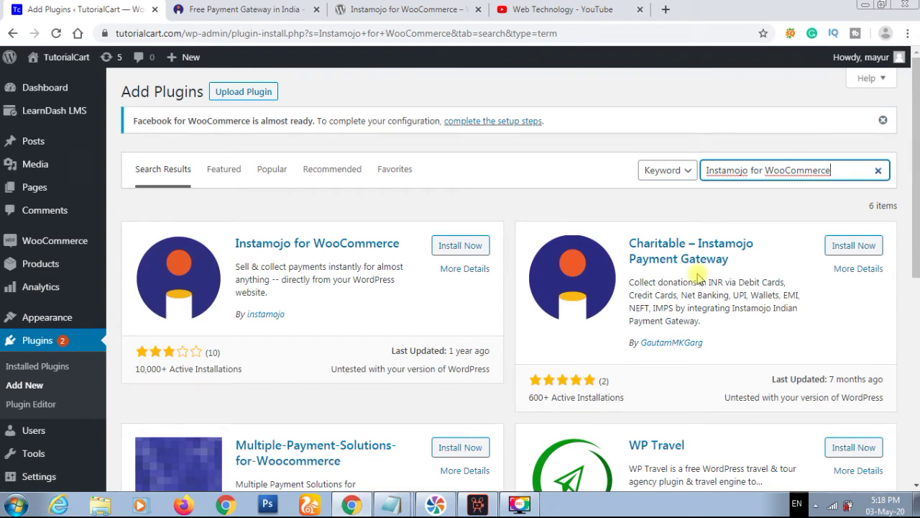
Install and activate the Instamojo for WooCommerce plugin
click(454, 246)
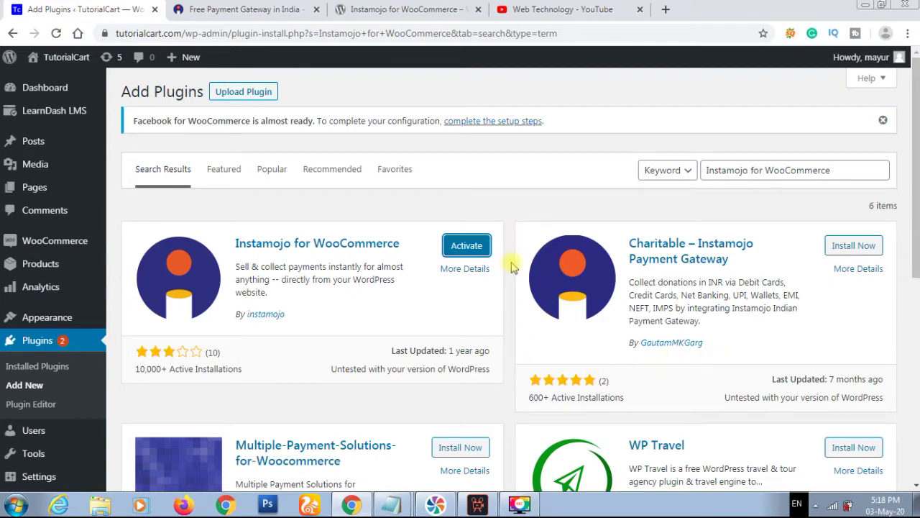
click(464, 251)
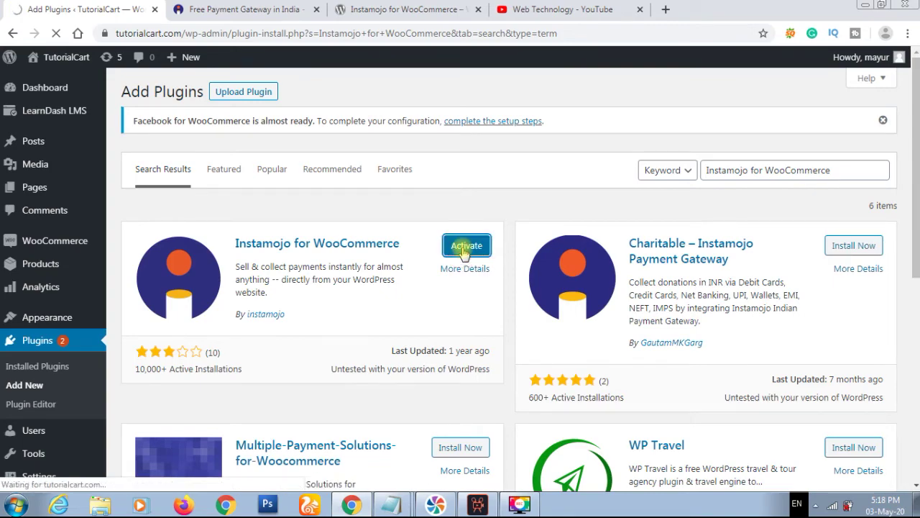
Find Instamojo for WooCommerce among the installed plugins and open its settings
scroll(464, 251, down, 5)
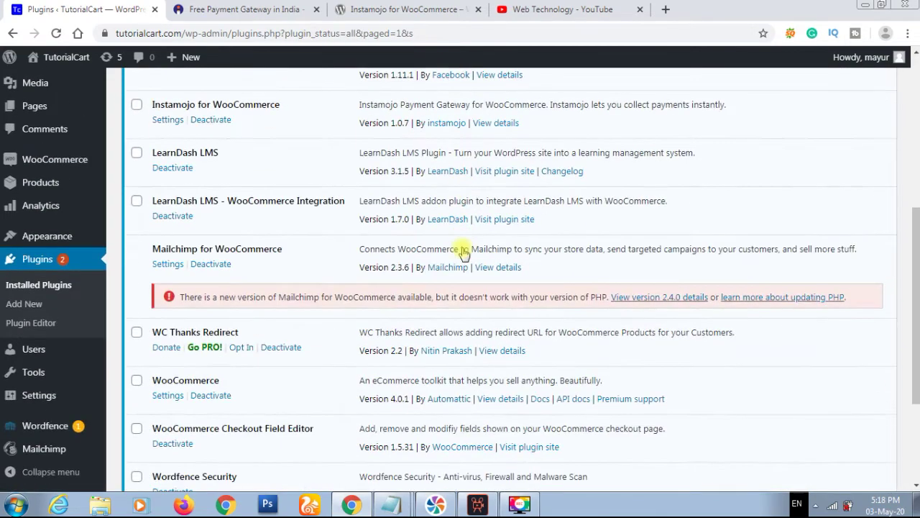
scroll(464, 251, down, 3)
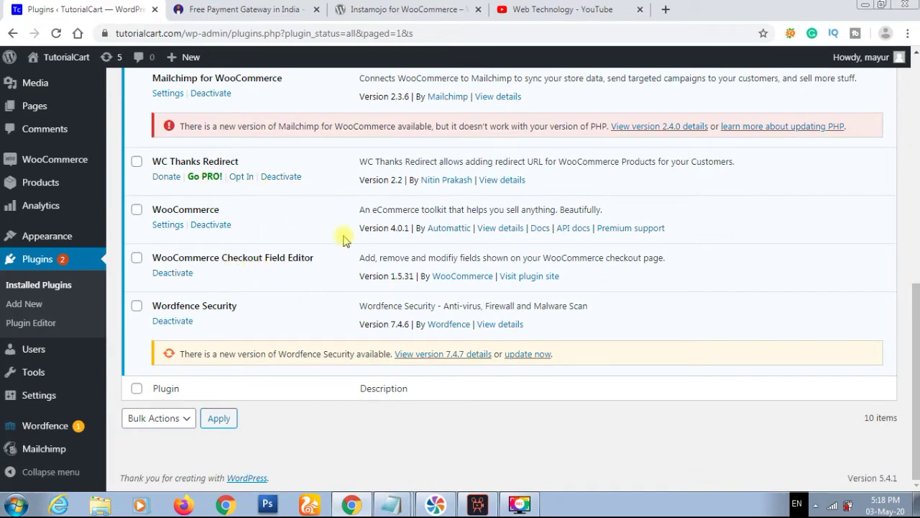
scroll(343, 240, up, 2)
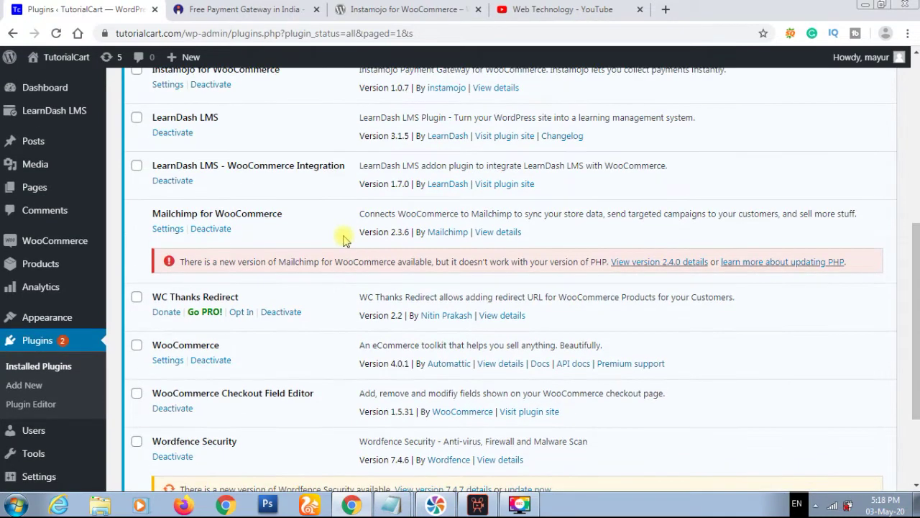
scroll(216, 85, up, 2)
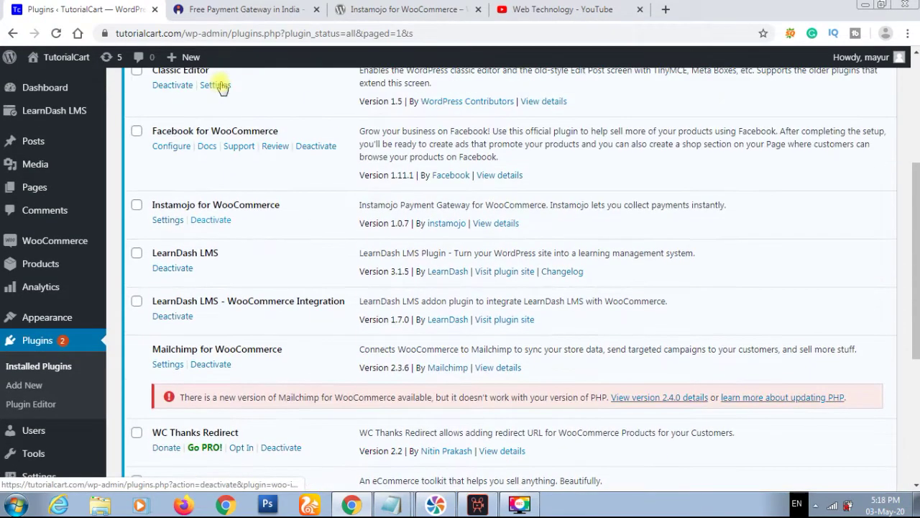
click(169, 222)
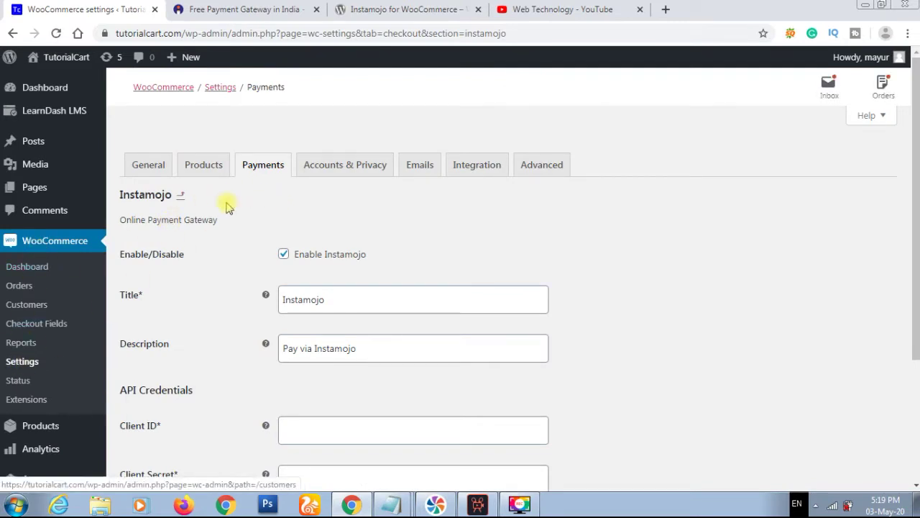
Make sure the Instamojo gateway is enabled and set its title to Credit/Debit Cards
click(284, 256)
click(284, 256)
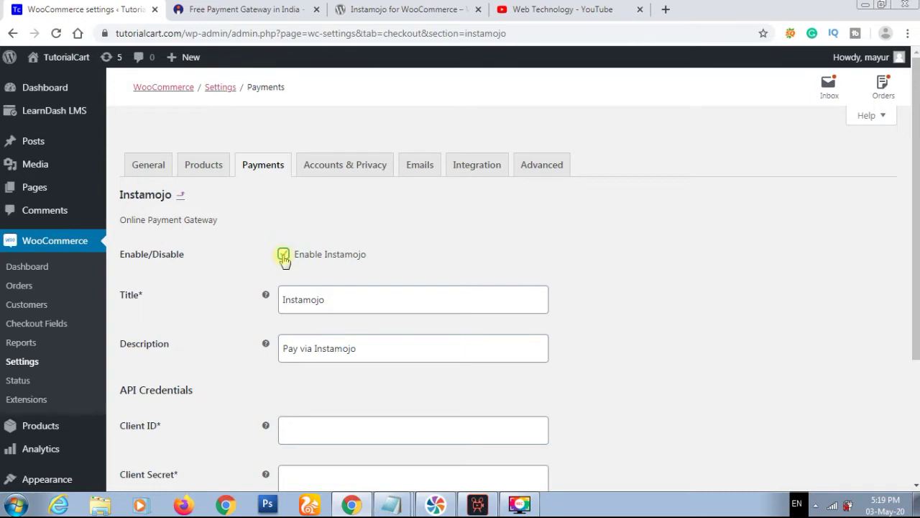
double_click(349, 300)
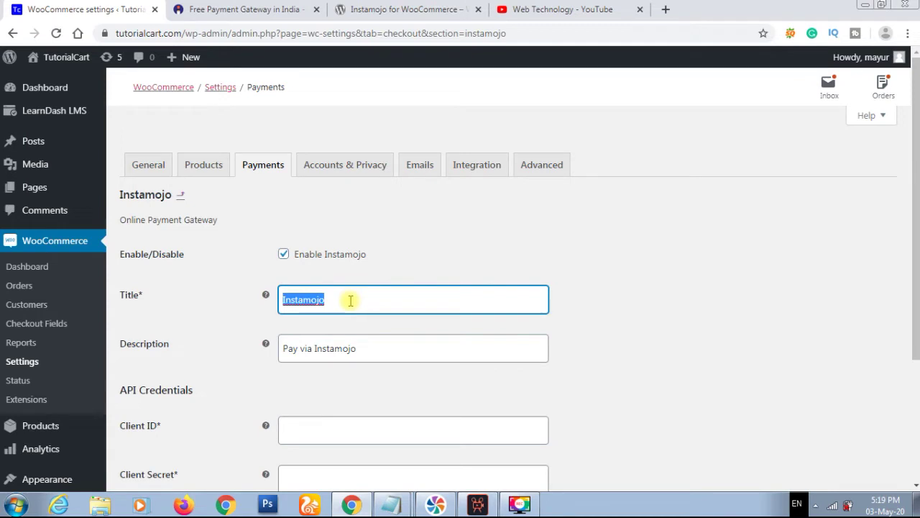
text(Credic)
key(BackSpace)
key(BackSpace)
text(it)
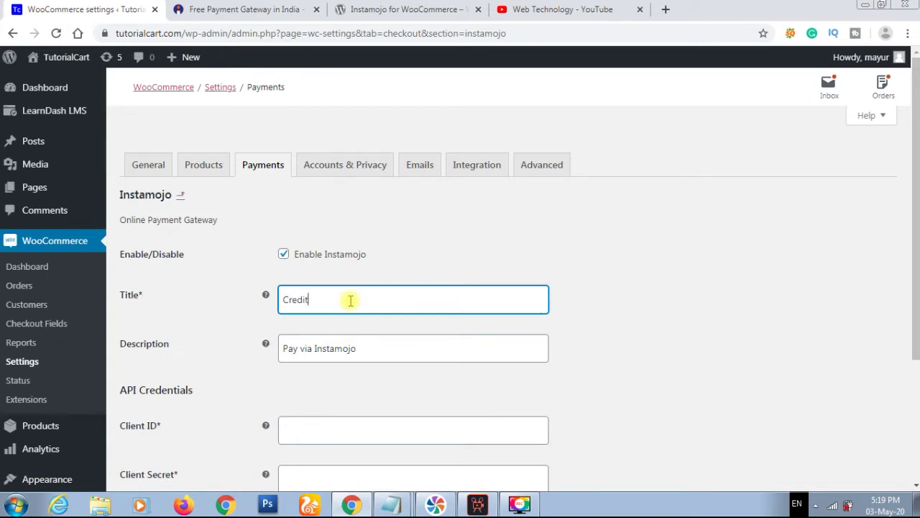
text(/Debit Cards)
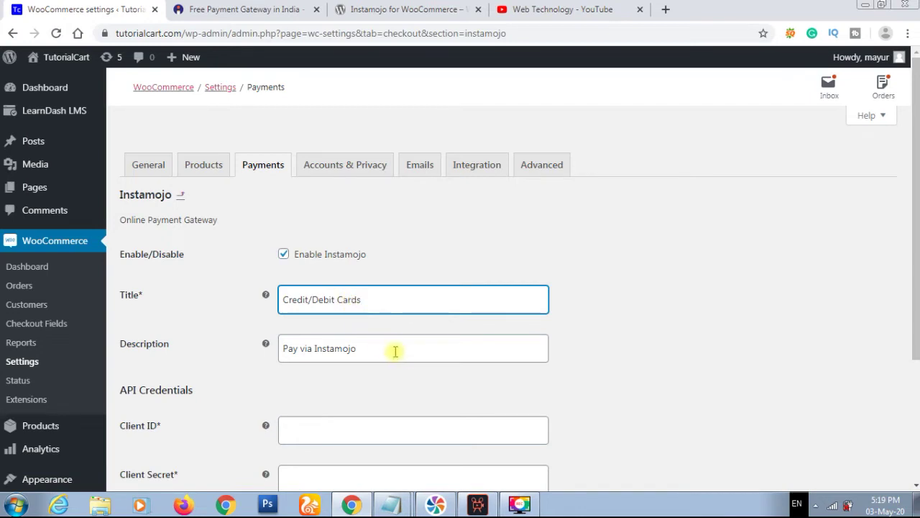
Copy the client secret from the Untitled Notepad document and paste it into the Client Secret field of the Instamojo API credentials
click(383, 349)
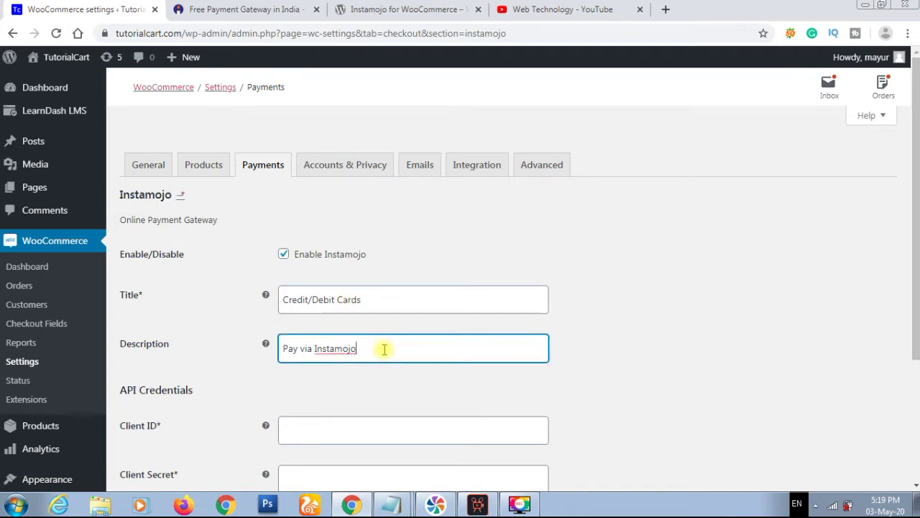
scroll(384, 349, down, 1)
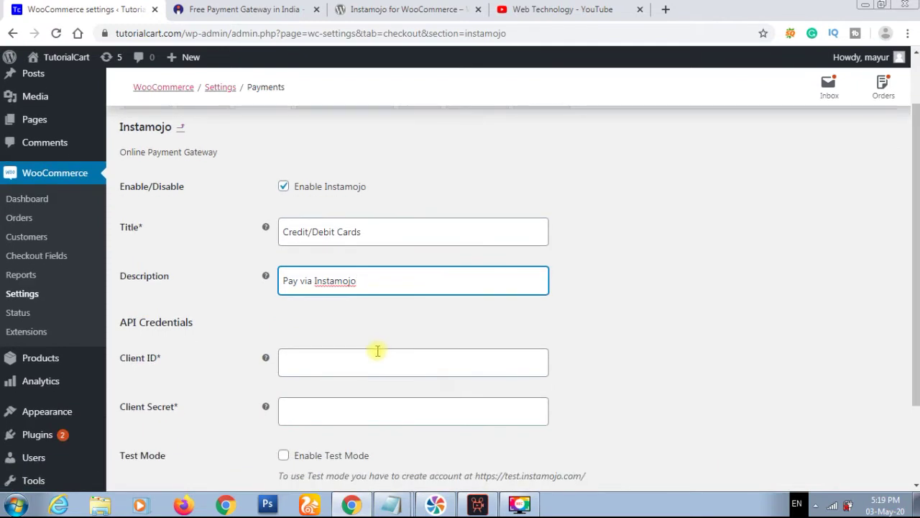
click(334, 370)
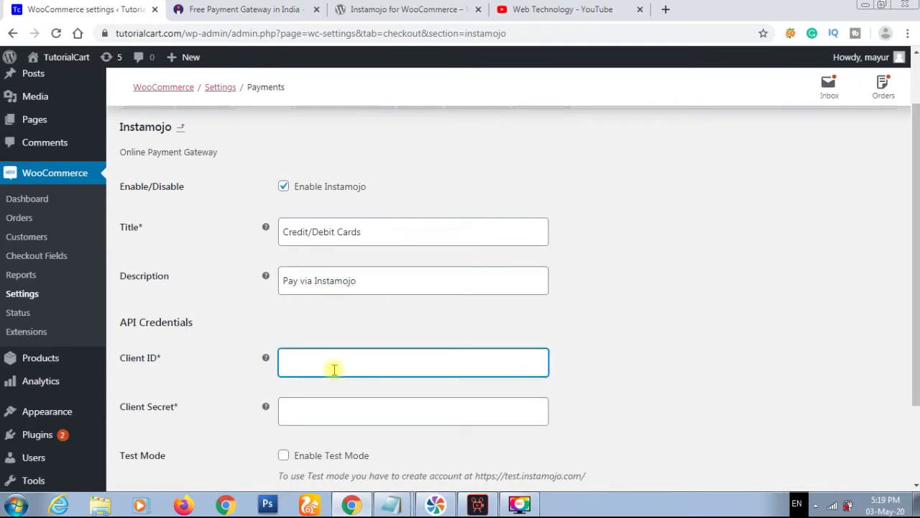
click(345, 407)
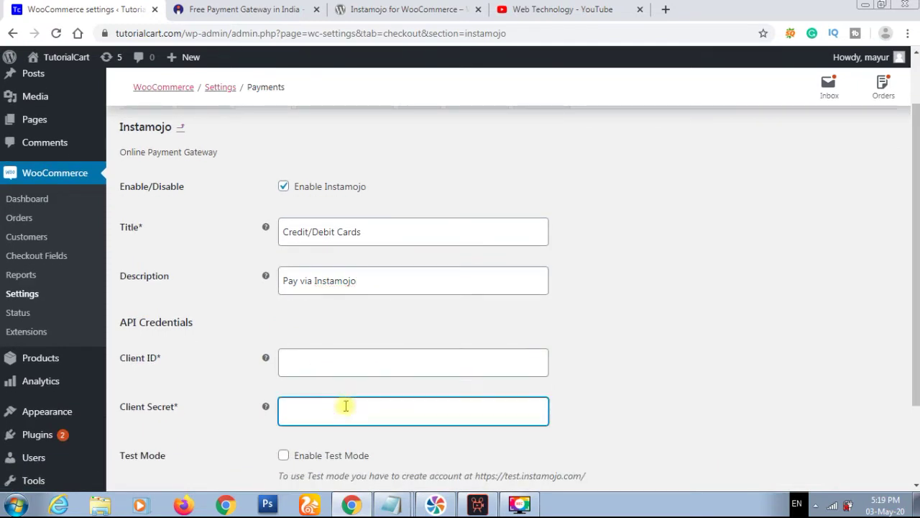
scroll(345, 406, down, 1)
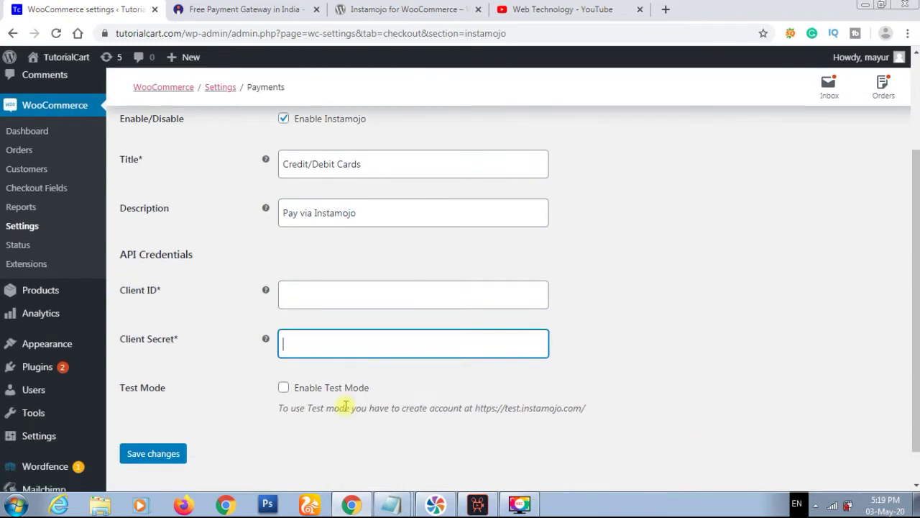
click(386, 496)
click(379, 453)
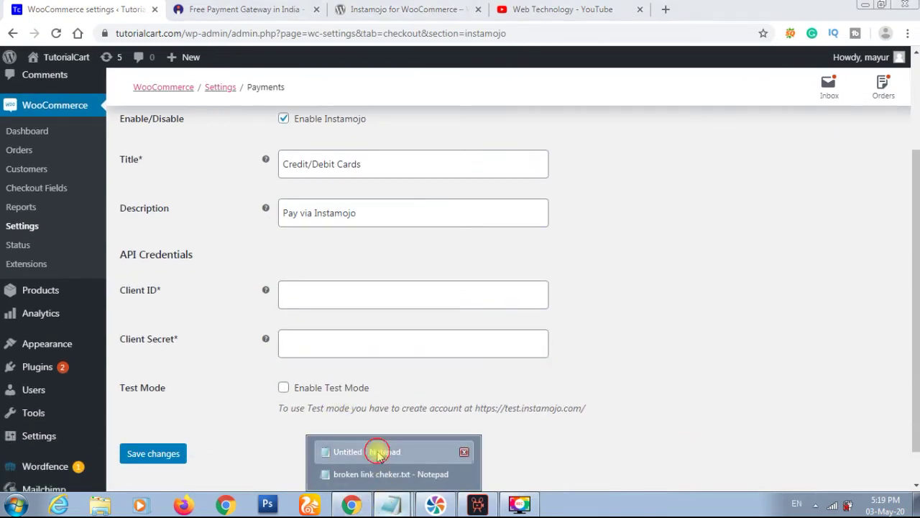
key(ctrl+c)
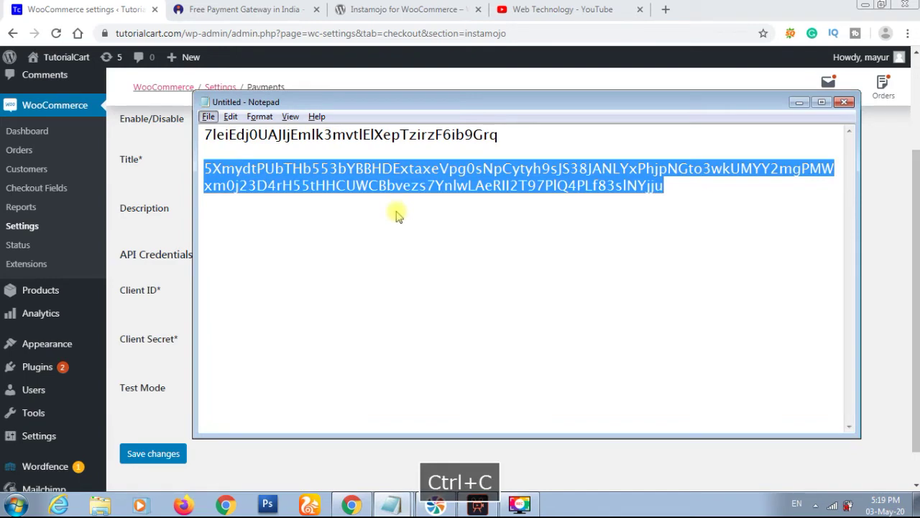
key(alt+Tab)
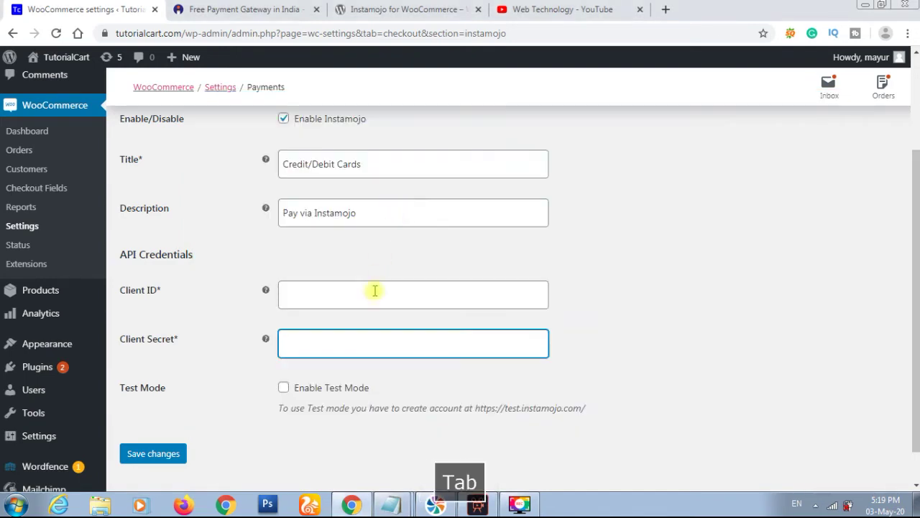
key(ctrl+v)
Copy the client ID from the Notepad document and paste it into the Client ID field of the Instamojo settings
key(alt+Tab)
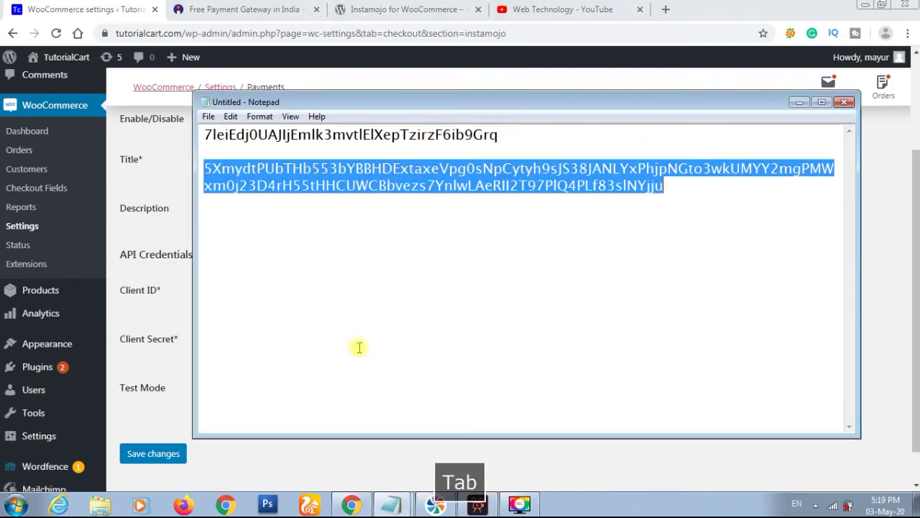
click(479, 133)
double_click(480, 133)
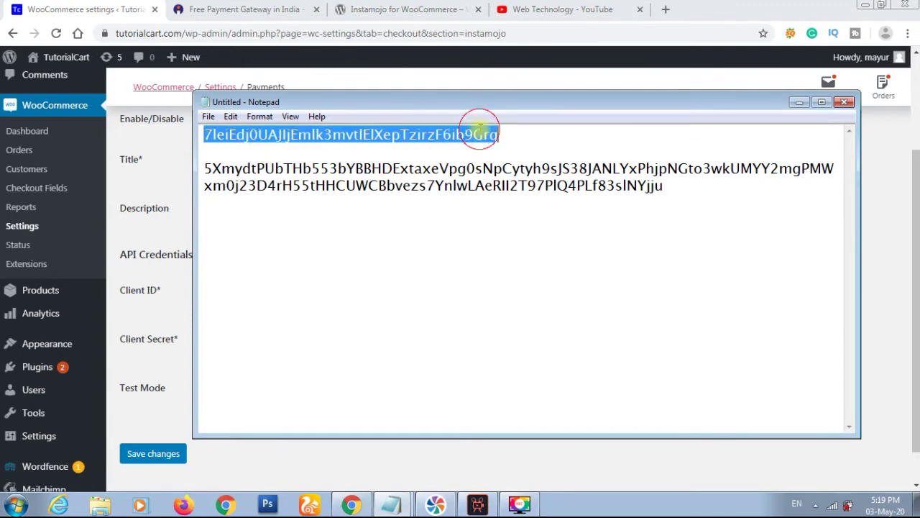
key(ctrl+c)
key(alt+Tab)
click(392, 295)
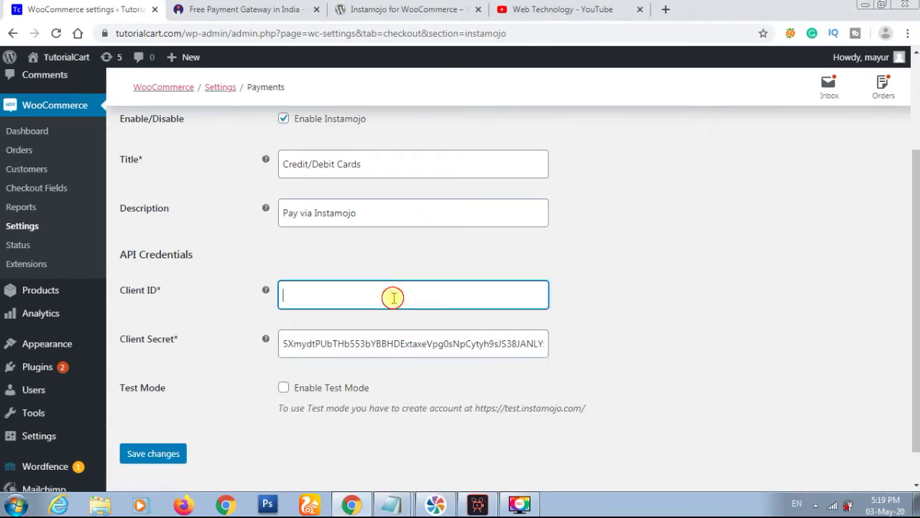
right_click(394, 297)
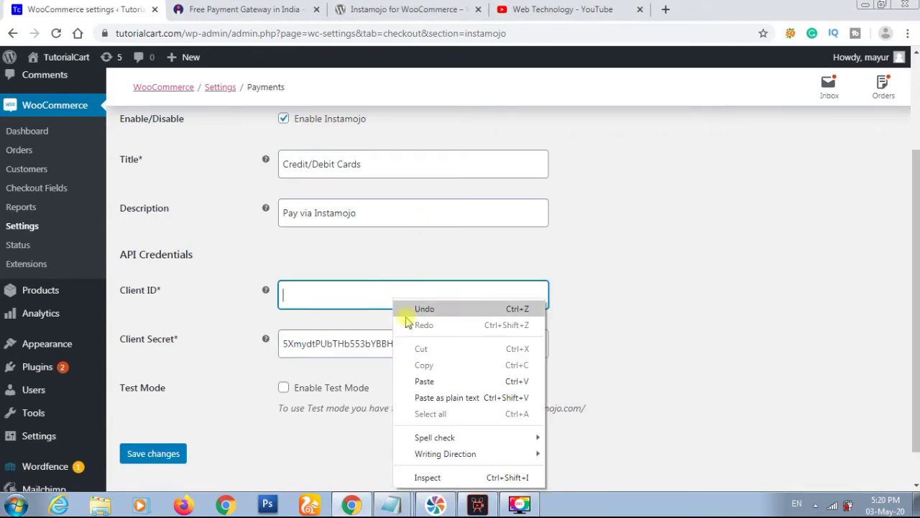
click(434, 378)
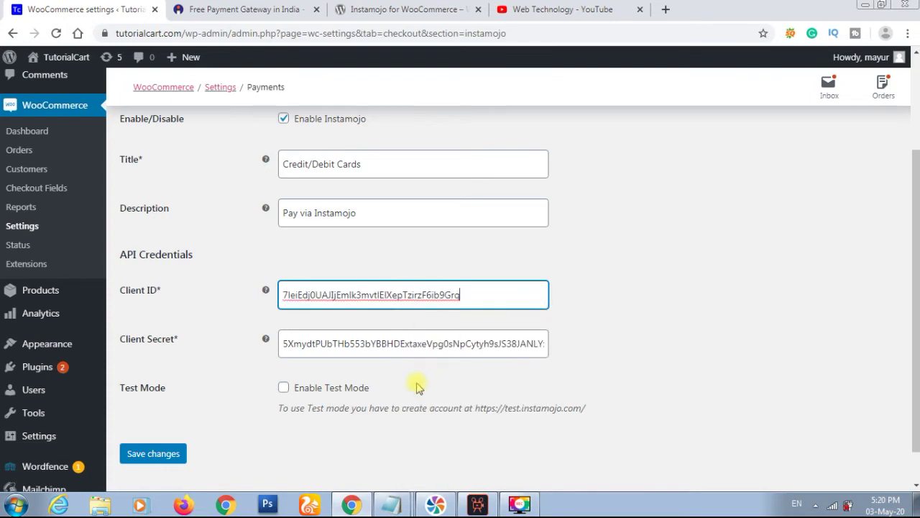
Place the Notepad document beside the payment settings and compare its credentials with the entered client ID and client secret
click(393, 506)
click(376, 453)
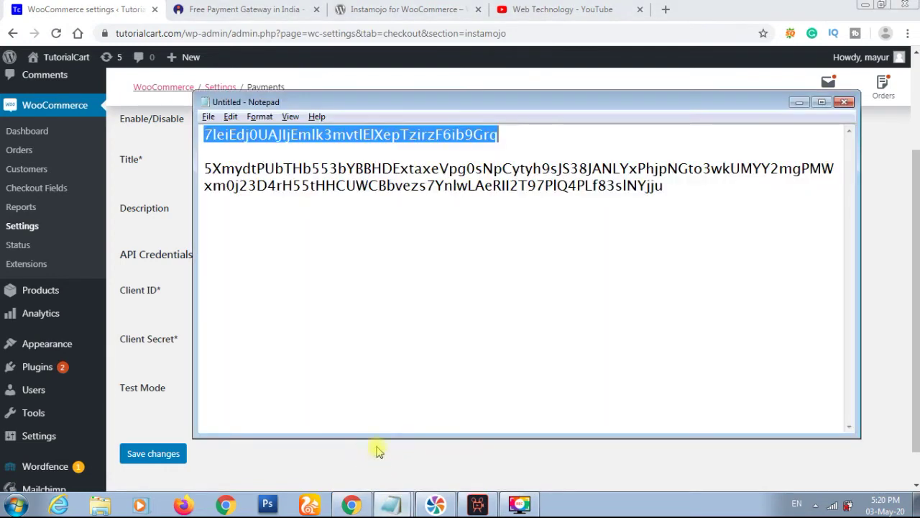
drag(493, 102, 825, 262)
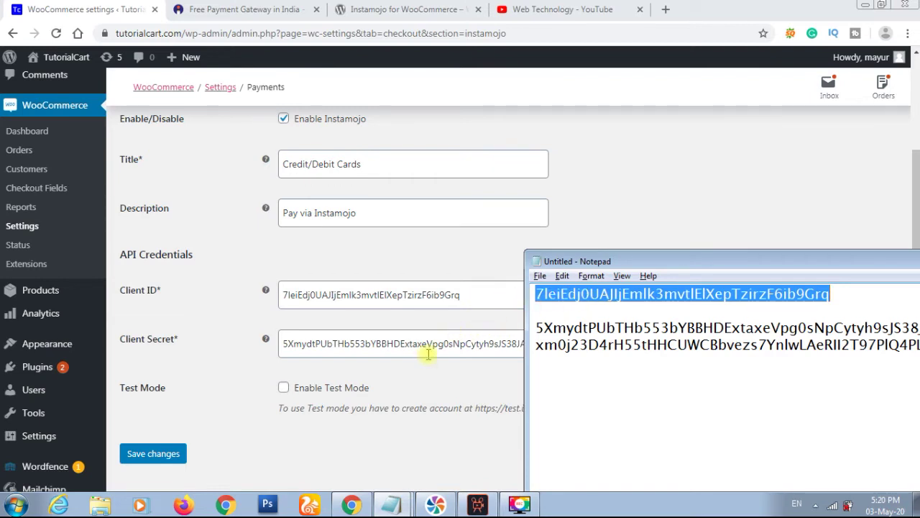
click(471, 365)
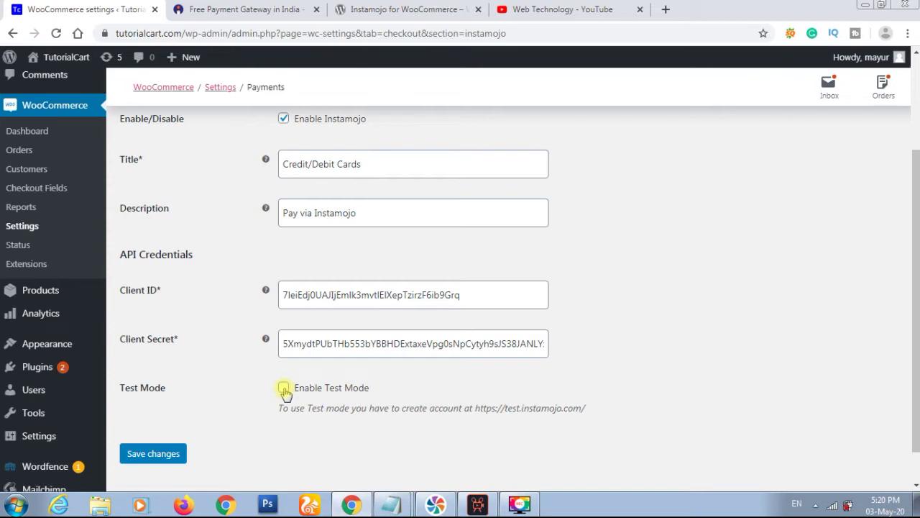
Save the Instamojo payment gateway settings without enabling test mode
click(160, 455)
scroll(181, 335, down, 1)
click(162, 415)
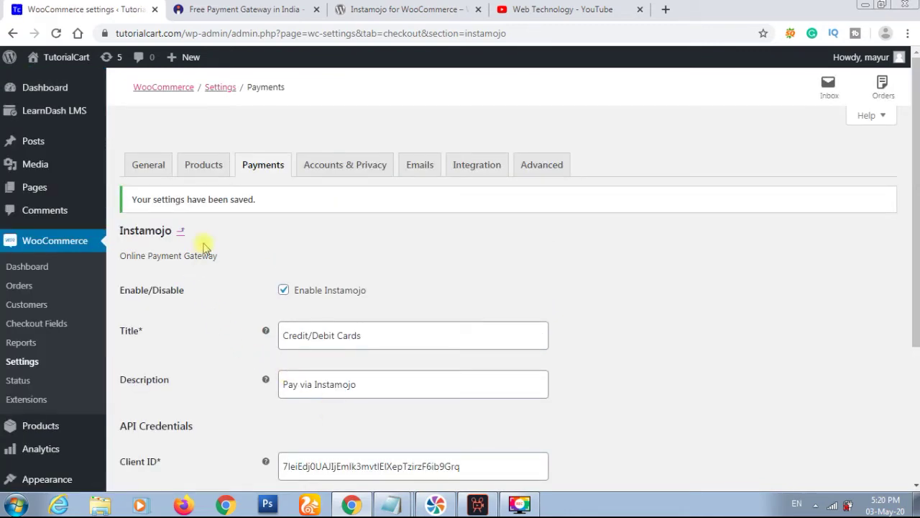
mouse_move(77, 62)
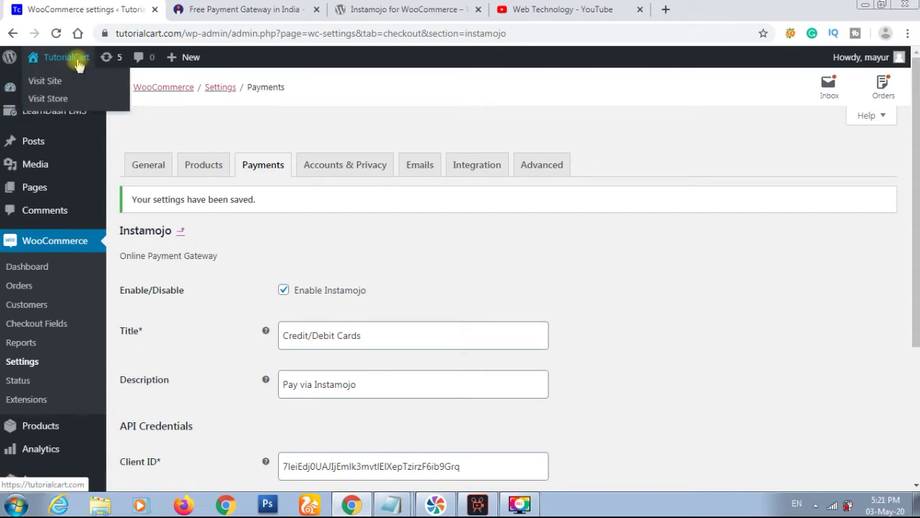
right_click(50, 85)
click(66, 90)
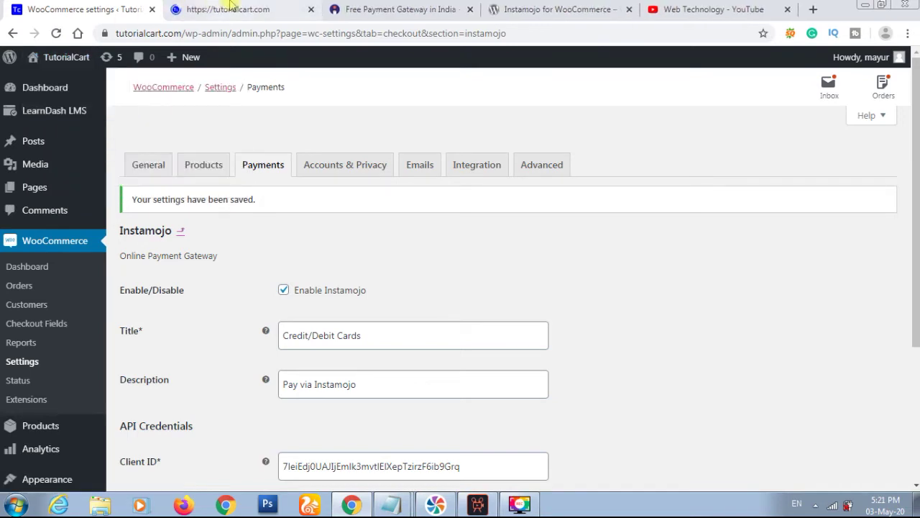
click(229, 7)
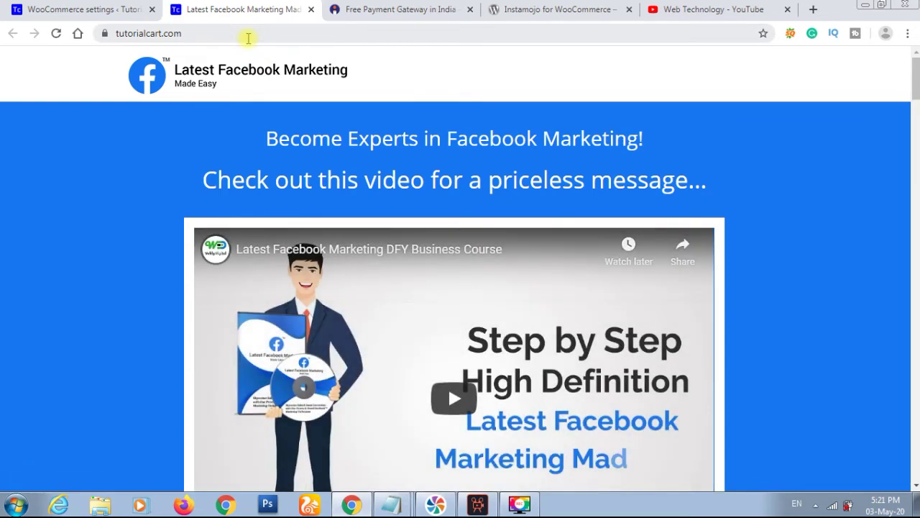
click(248, 36)
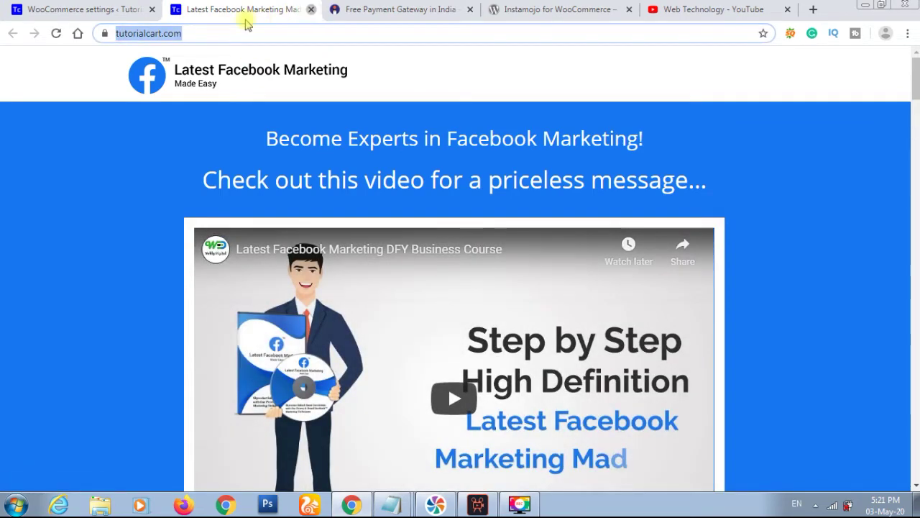
key(ctrl+w)
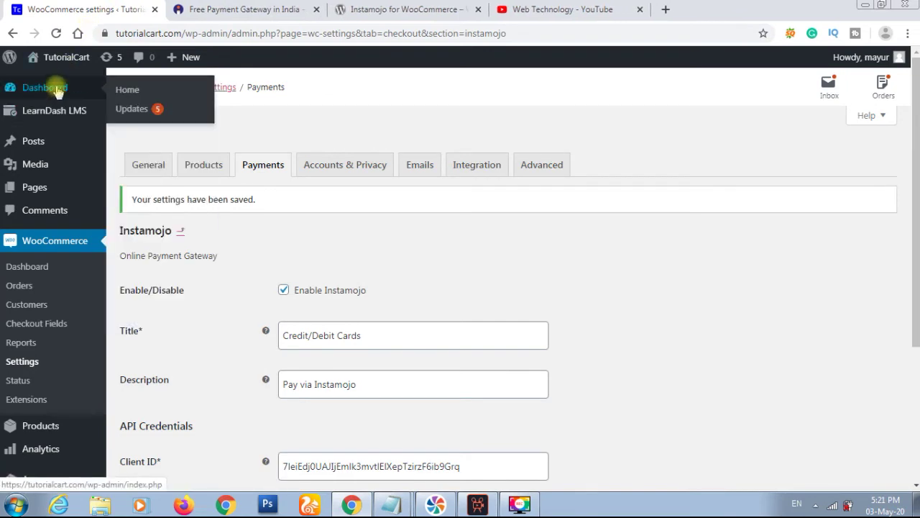
Open the TutorialCart site's front end in an incognito window
mouse_move(57, 57)
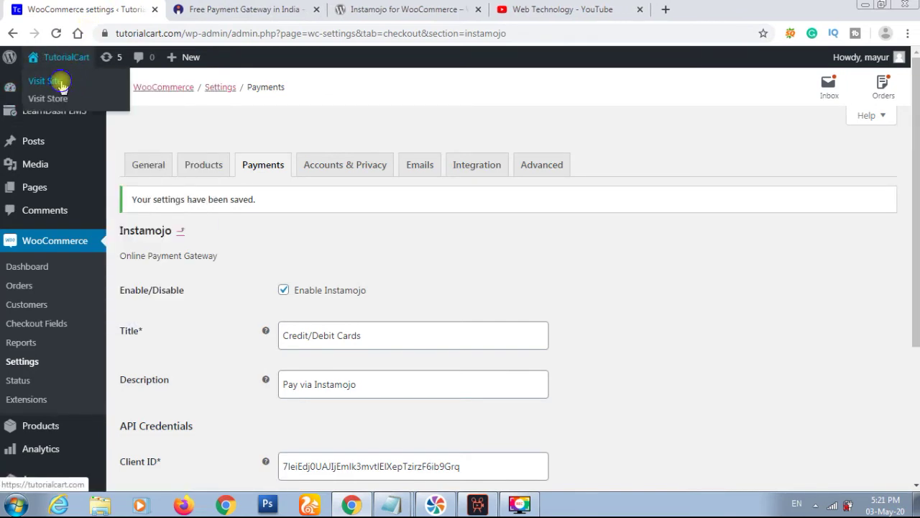
right_click(61, 84)
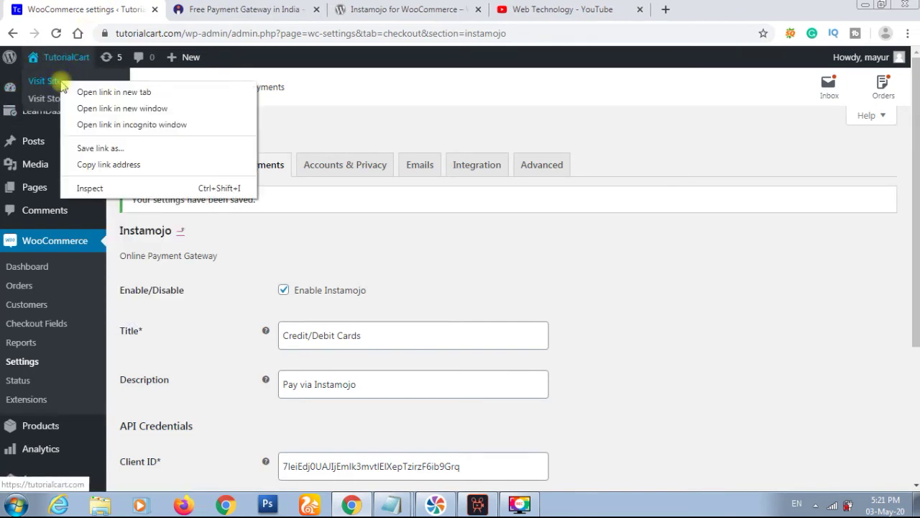
click(144, 127)
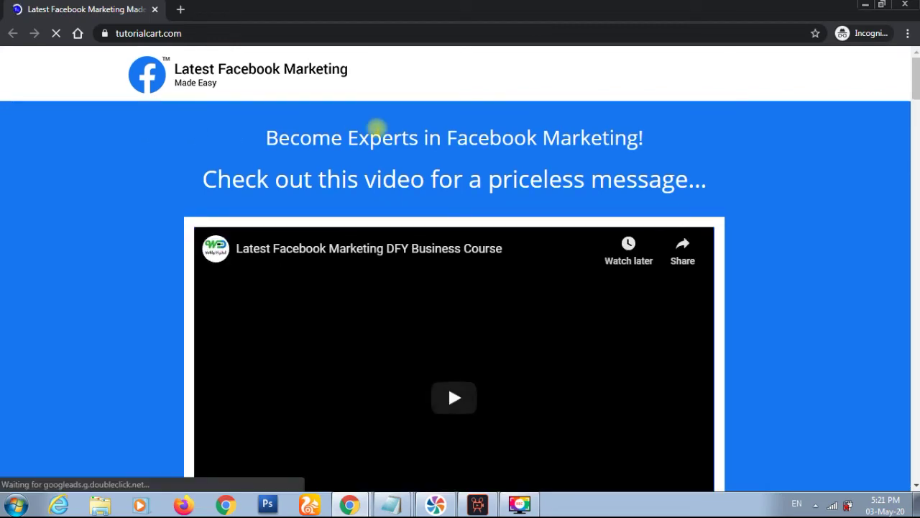
Follow the landing page's enrolment offer to the Facebook Marketing course and add that course to the cart
scroll(377, 128, down, 5)
scroll(377, 128, down, 4)
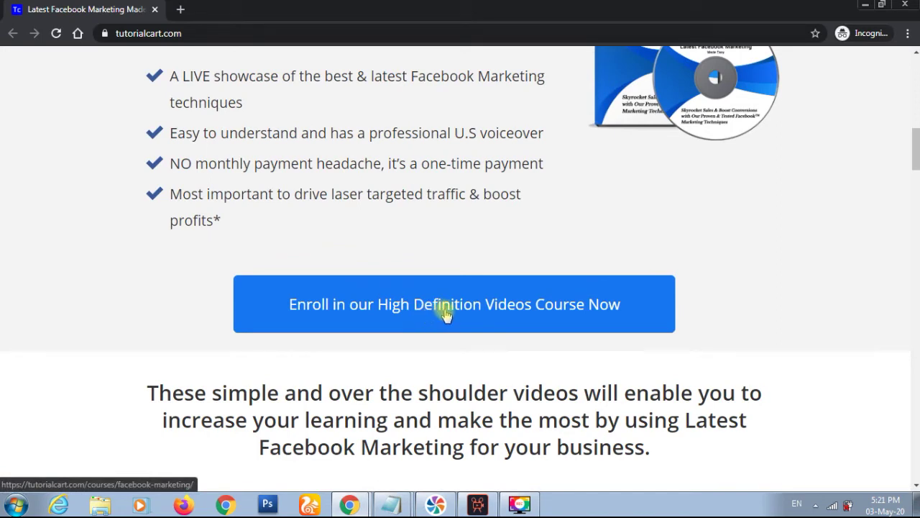
click(446, 311)
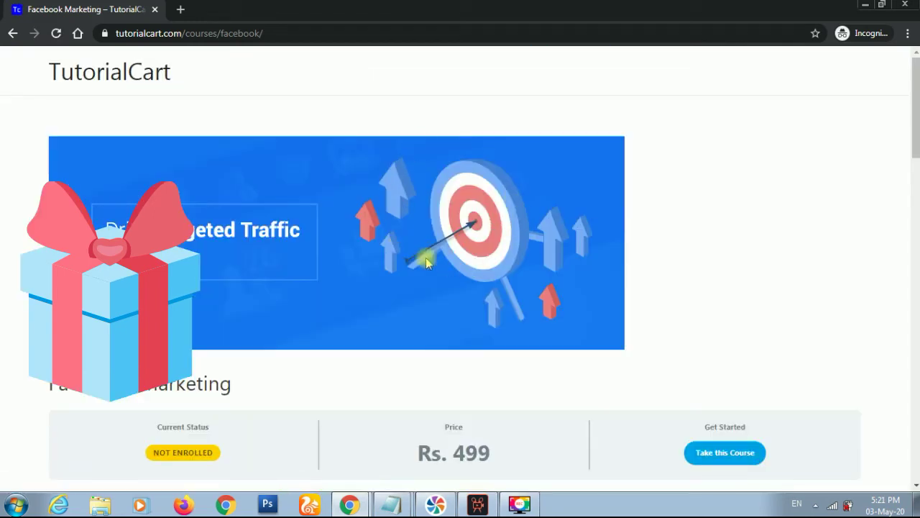
scroll(575, 263, down, 2)
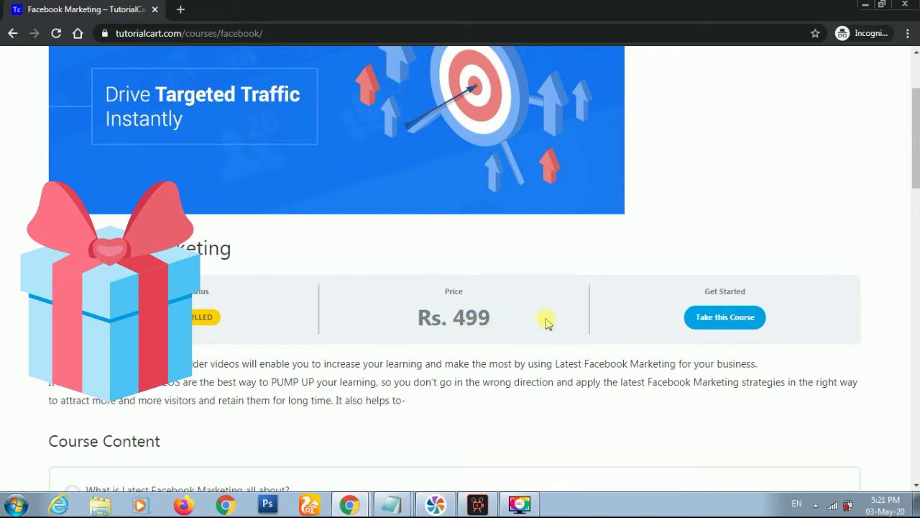
click(722, 324)
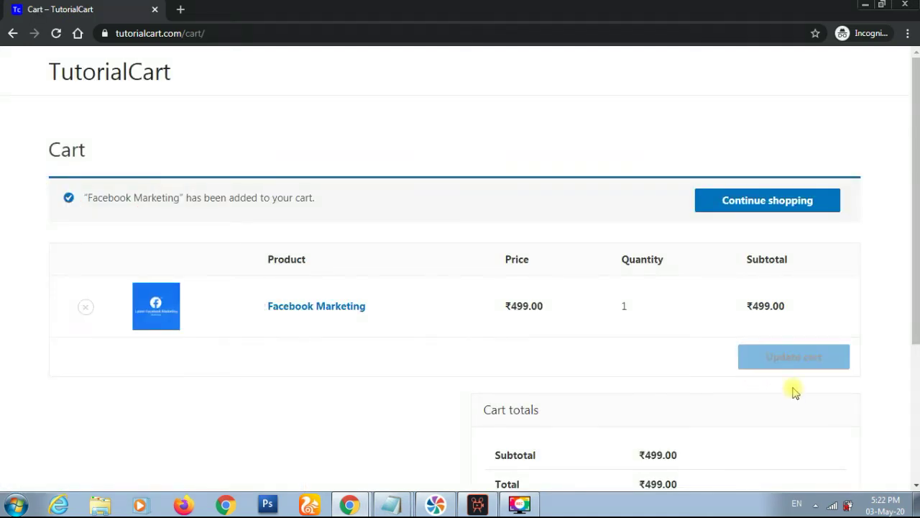
Proceed from the cart to checkout and look over the billing form and the Credit/Debit Cards payment option
scroll(794, 390, down, 3)
click(662, 329)
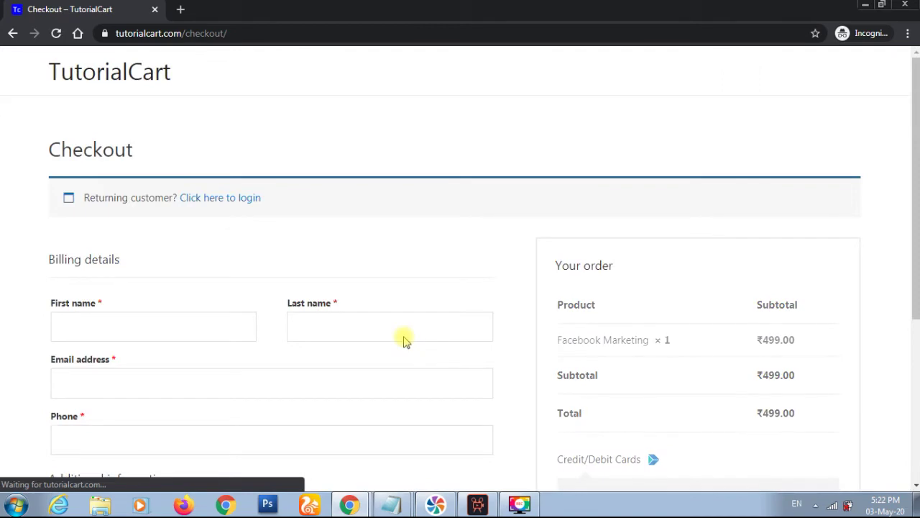
scroll(403, 341, down, 3)
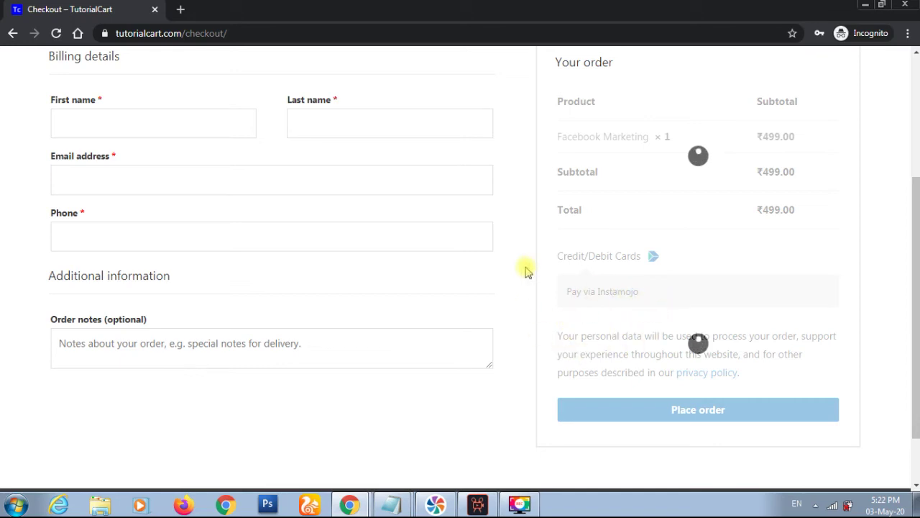
scroll(526, 308, up, 3)
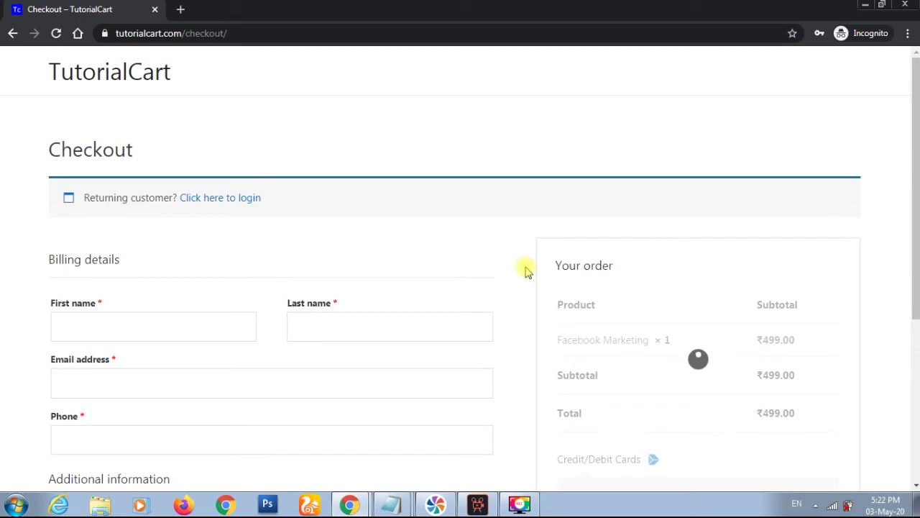
Fill in the customer's first name, last name, email address and phone from saved entries, and try to place the order
scroll(525, 272, down, 2)
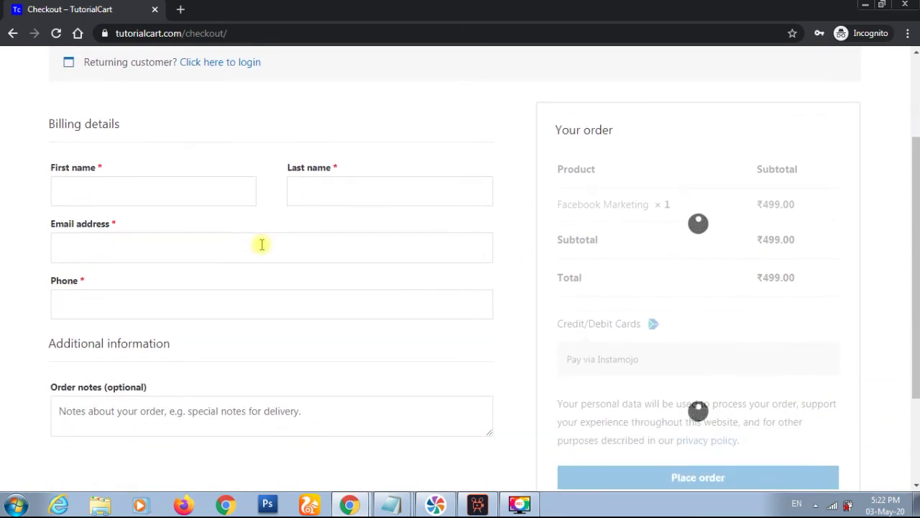
click(138, 190)
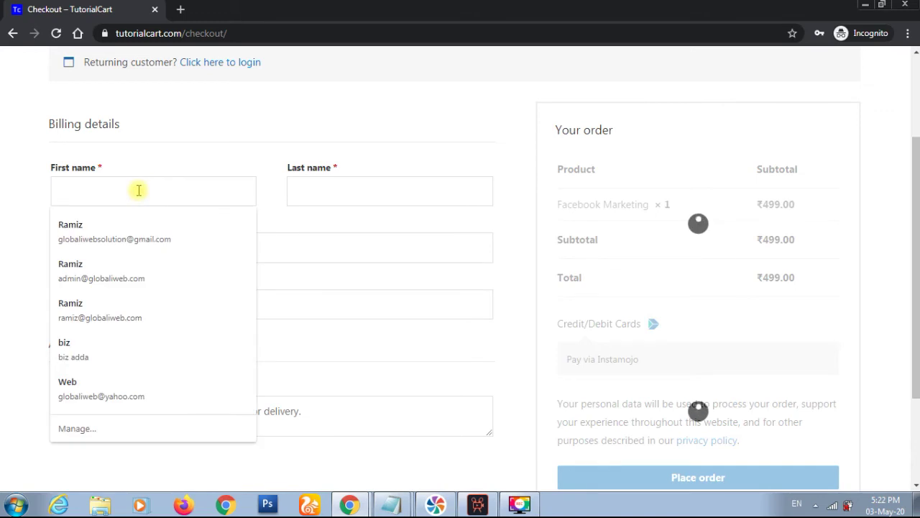
click(128, 239)
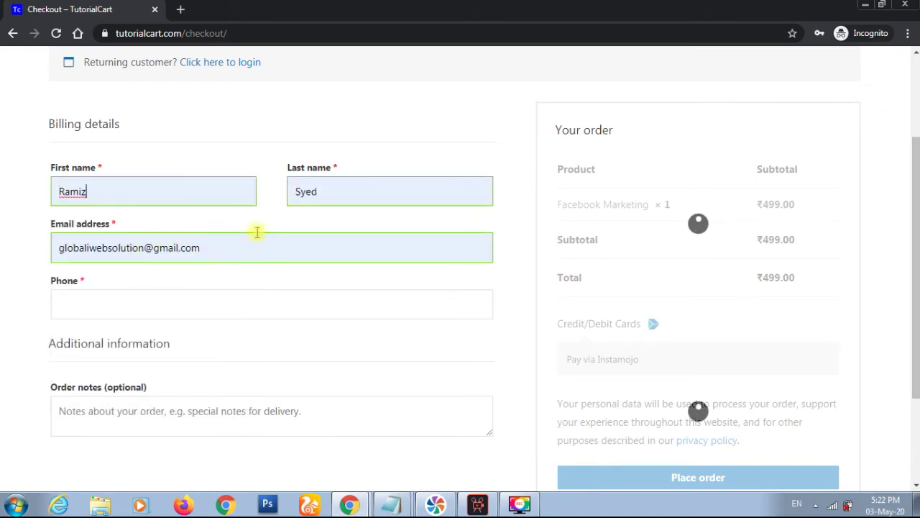
click(193, 301)
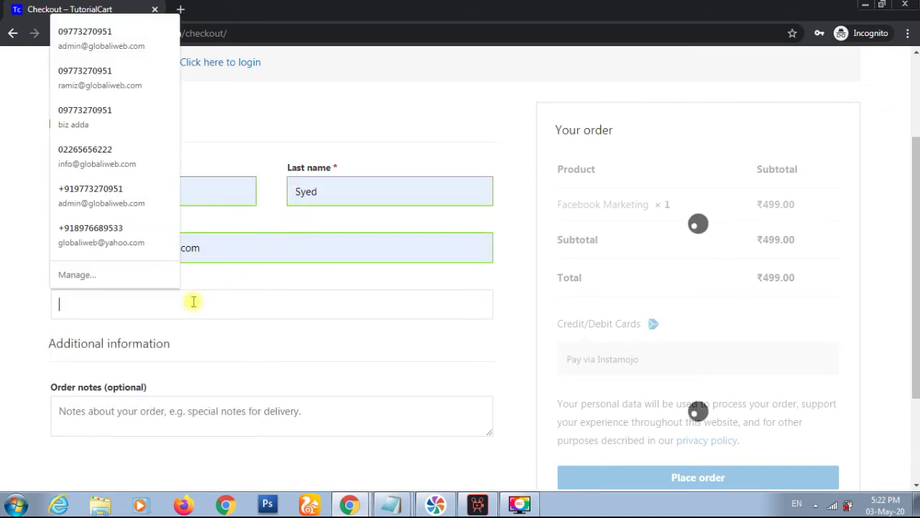
click(108, 232)
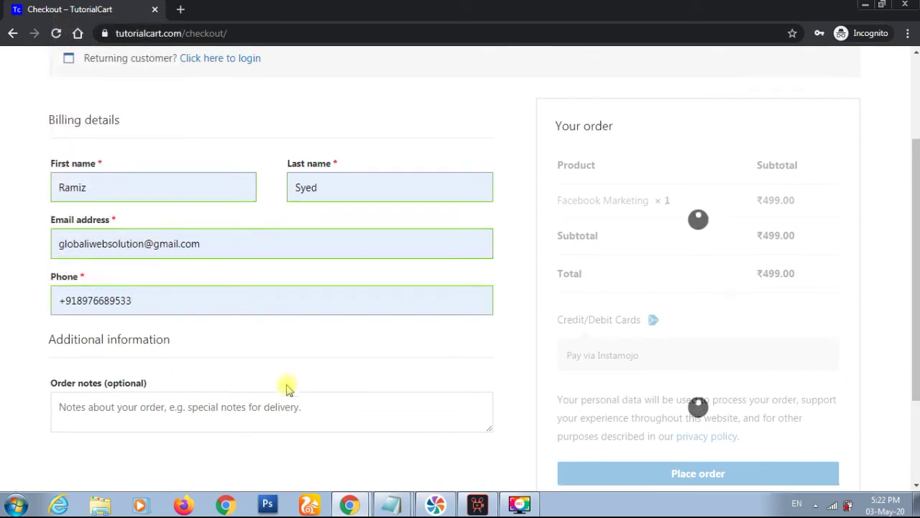
scroll(288, 386, down, 2)
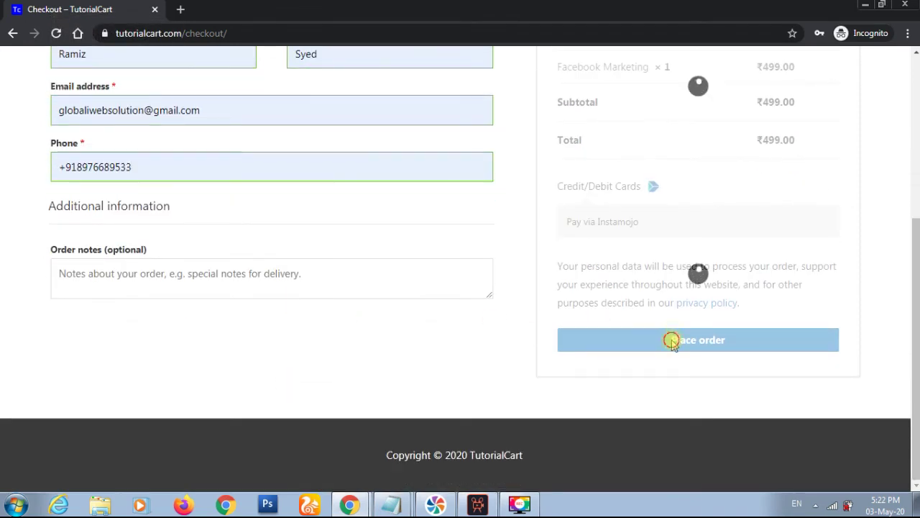
scroll(671, 343, up, 3)
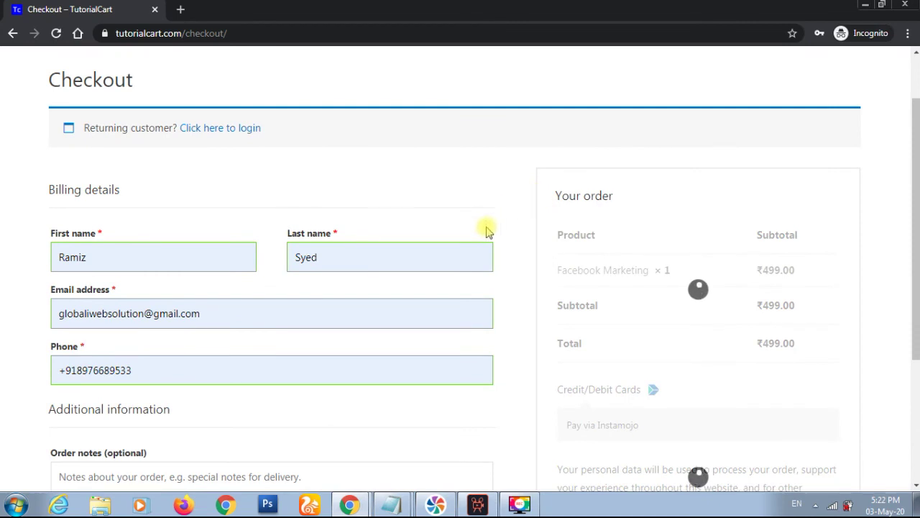
scroll(486, 231, down, 1)
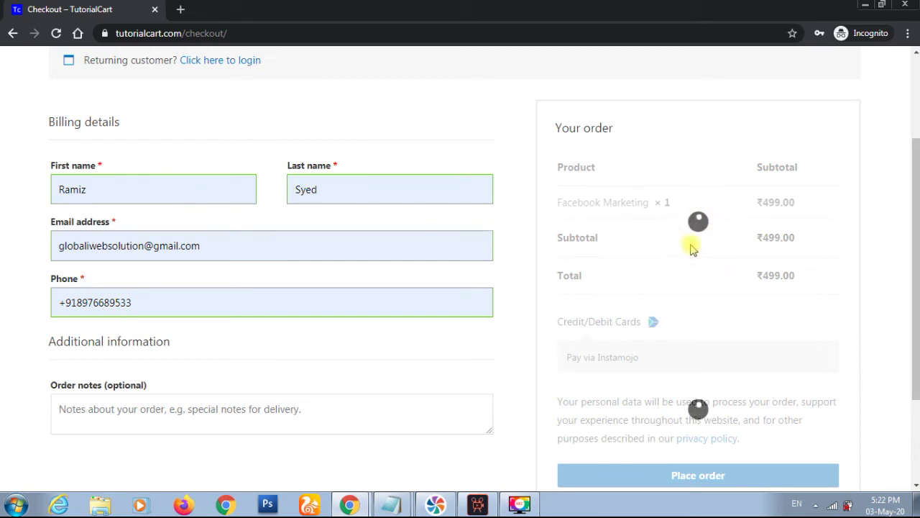
Reload the checkout page and recheck the billing form, order summary and Instamojo payment section
key(F5)
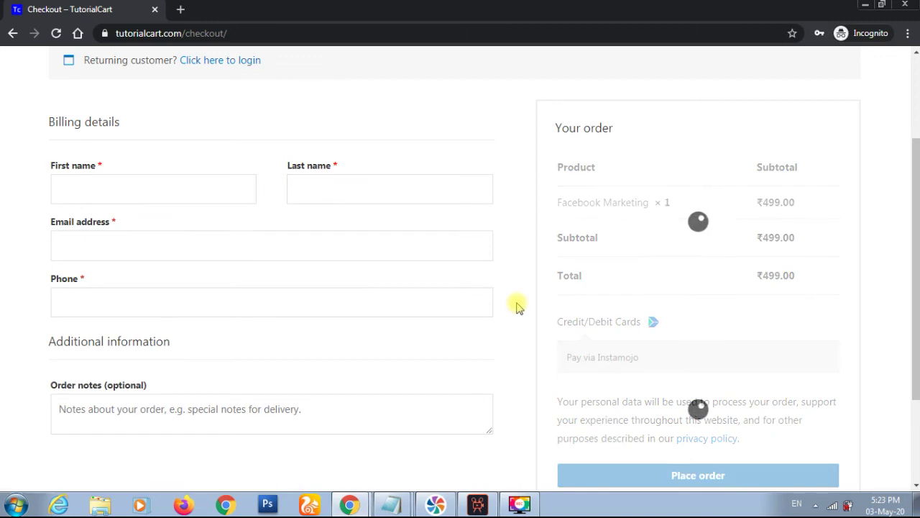
scroll(519, 306, down, 2)
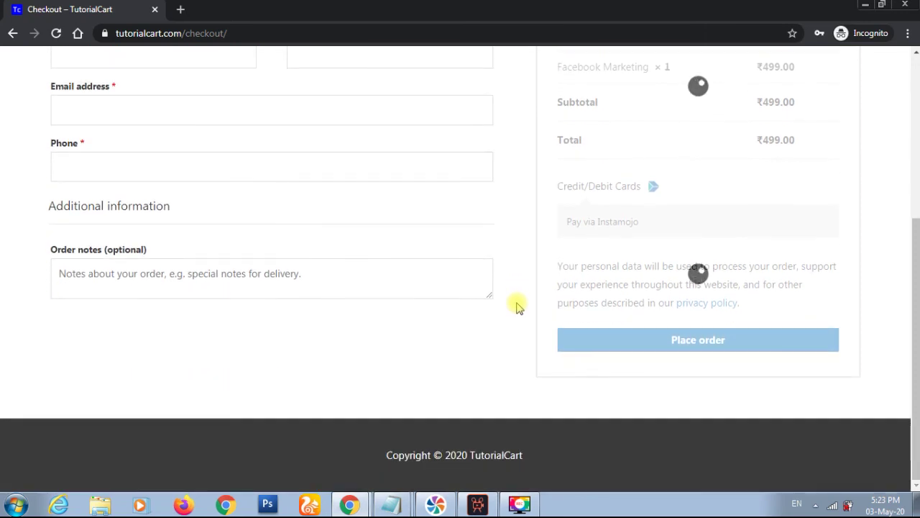
scroll(519, 307, up, 2)
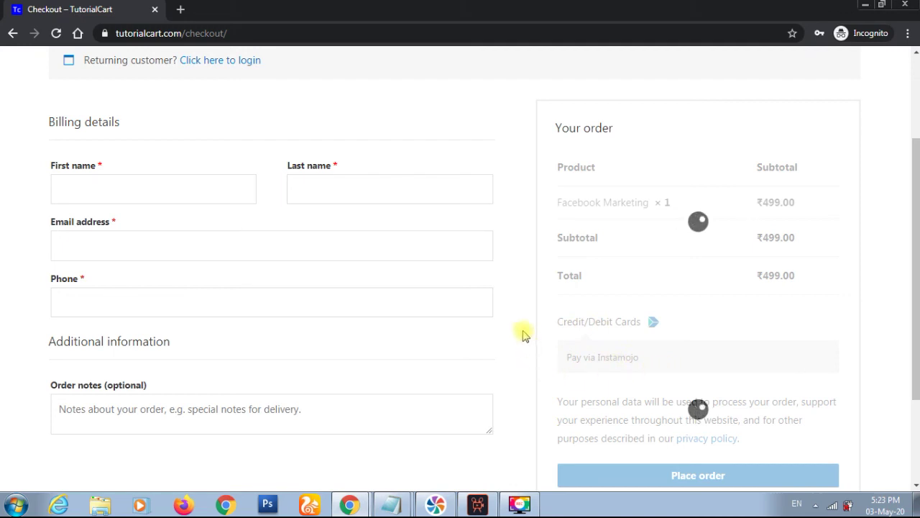
scroll(525, 327, up, 2)
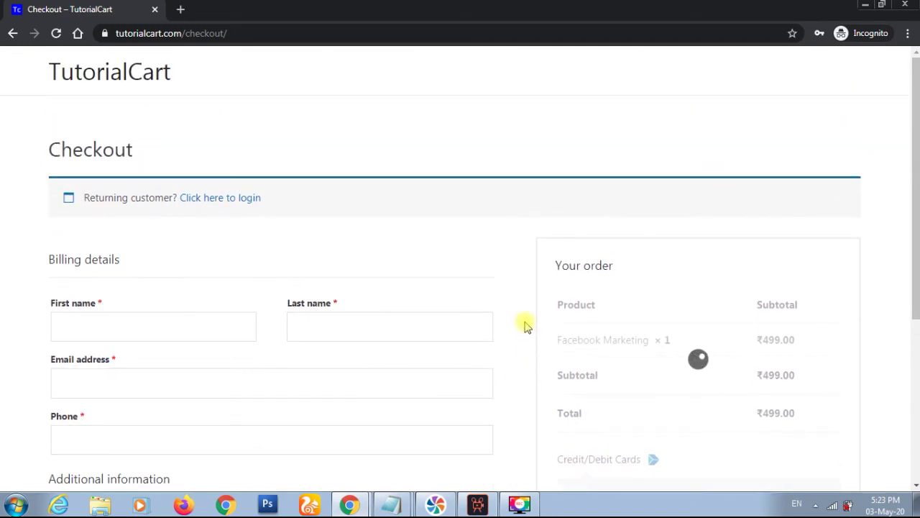